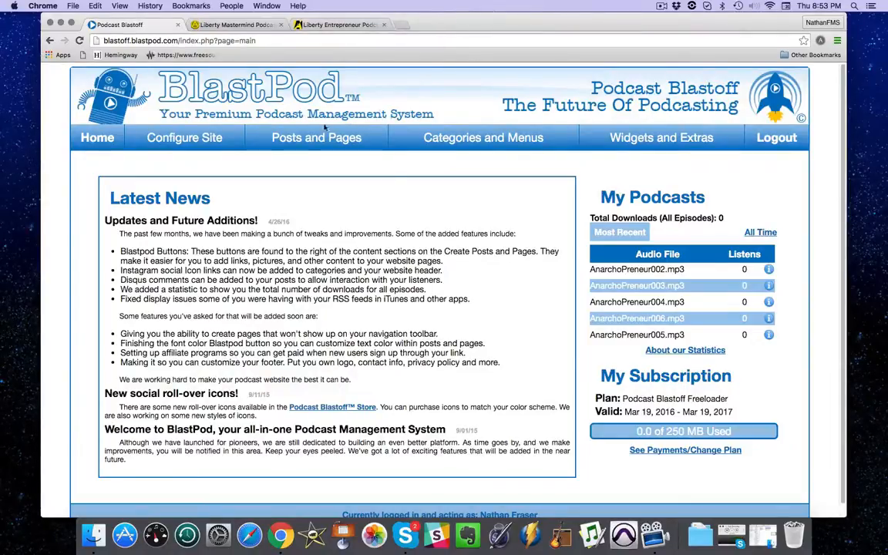
Create a new post titled "Racking The Shotgun" and set its associated date to 04/28/2016.
{"action": "mouse_move", "coordinate": [307, 139]}
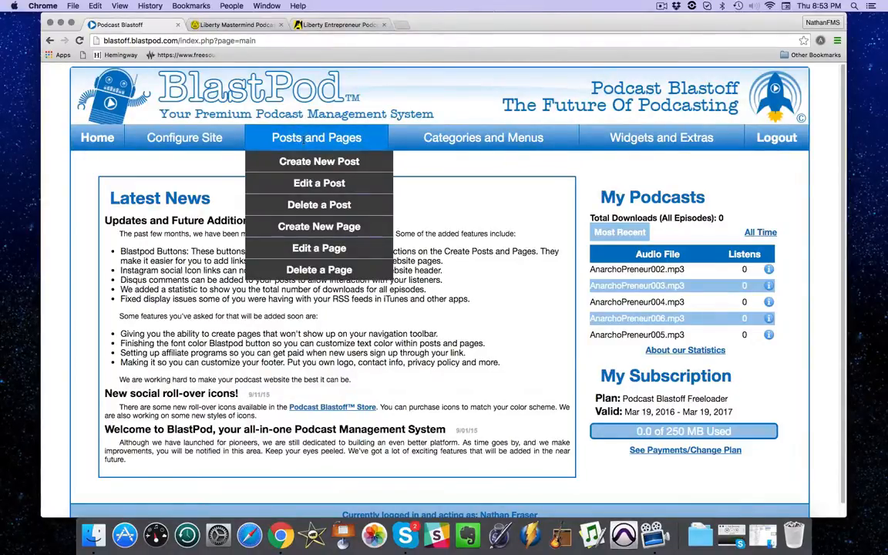
{"action": "left_click", "coordinate": [299, 163]}
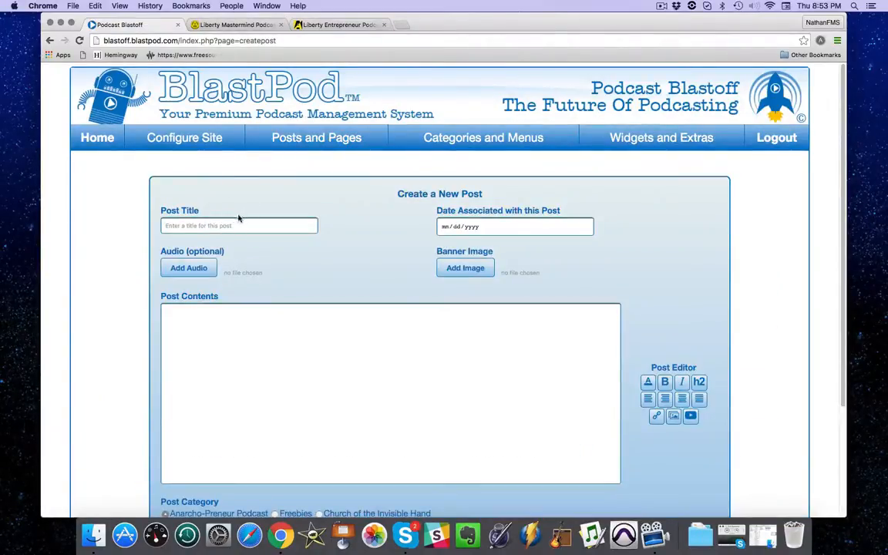
{"action": "left_click", "coordinate": [202, 225]}
{"action": "type", "text": "Racking The Shotgun"}
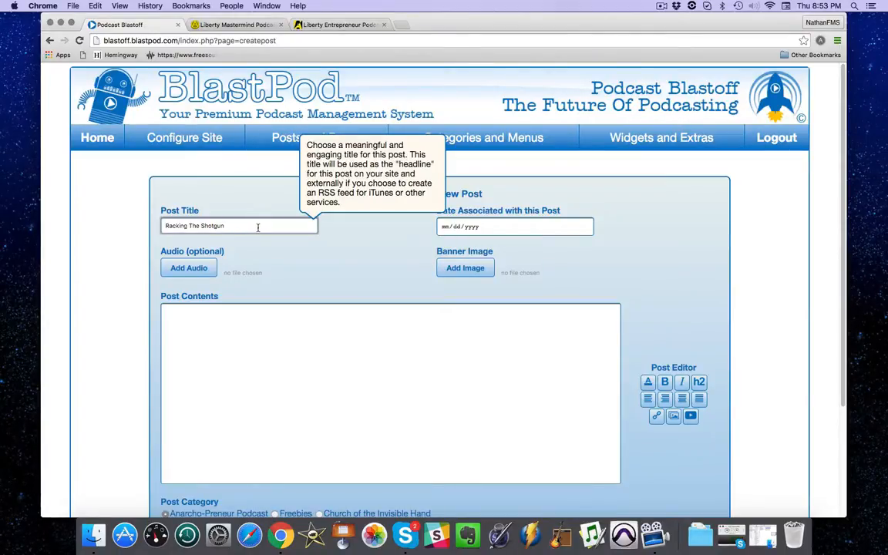
{"action": "left_click", "coordinate": [586, 228]}
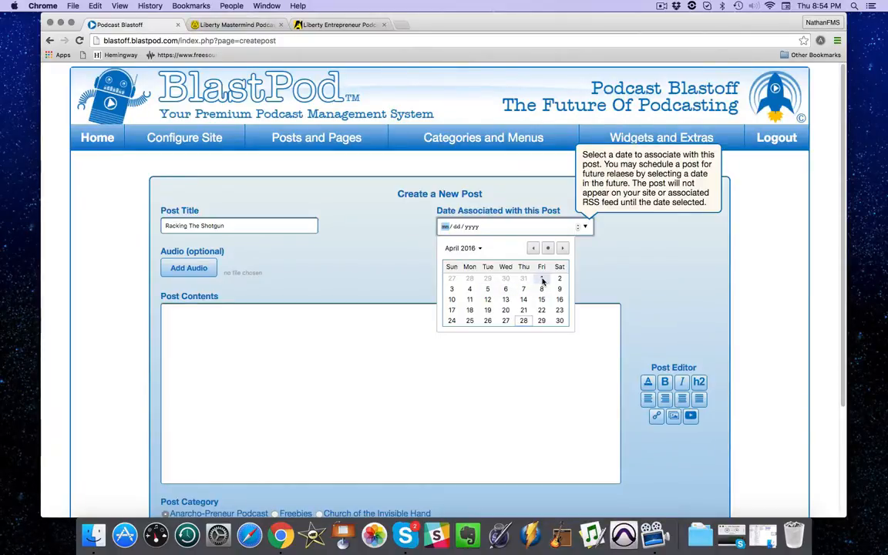
{"action": "left_click", "coordinate": [524, 320]}
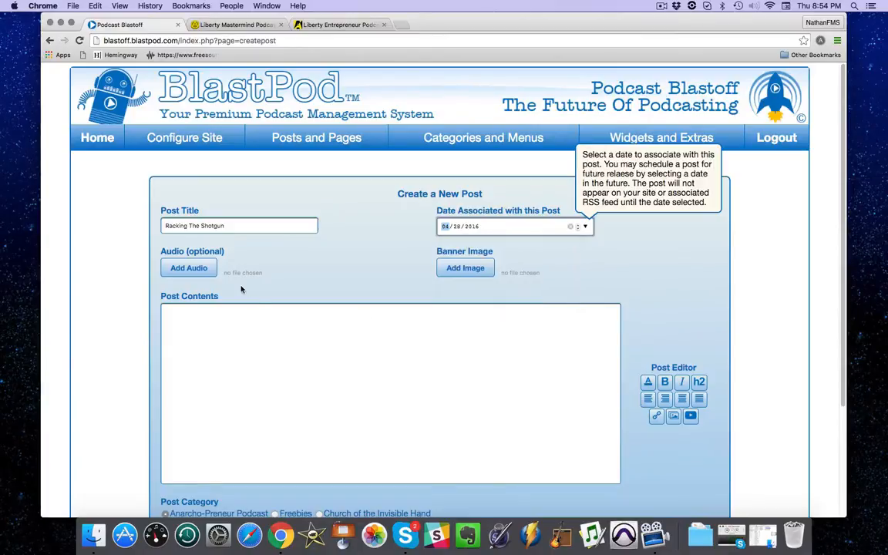
Upload AnarchoPreneur000.mp3 from the Anarcho-Preneur folder as new audio and attach it to the post.
{"action": "left_click", "coordinate": [191, 269]}
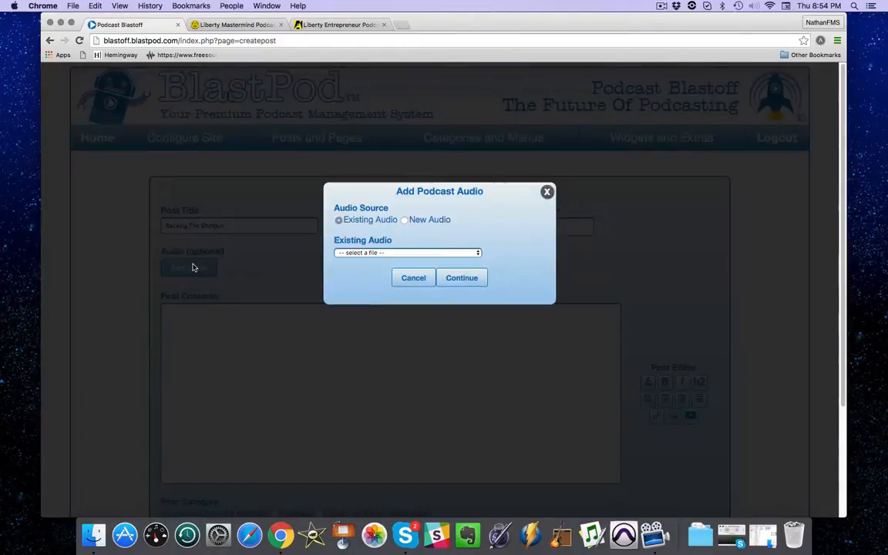
{"action": "left_click", "coordinate": [405, 220]}
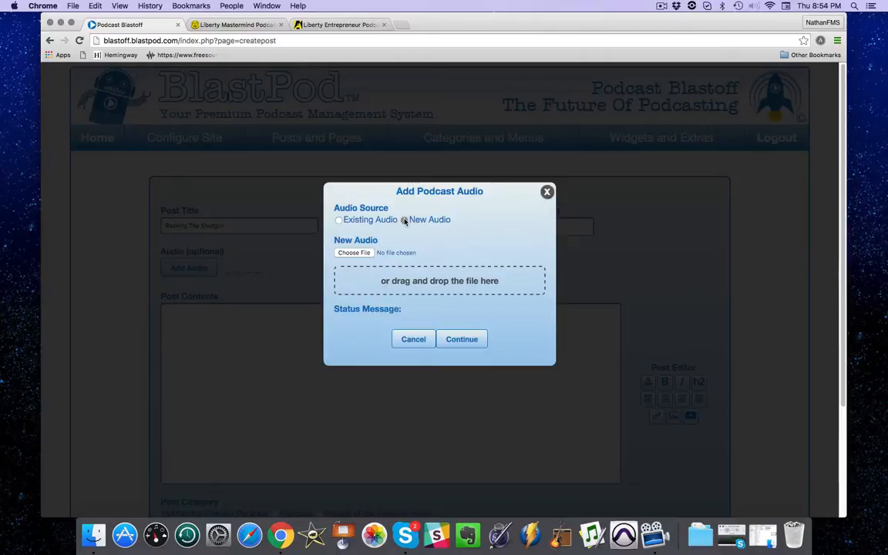
{"action": "left_click", "coordinate": [360, 255]}
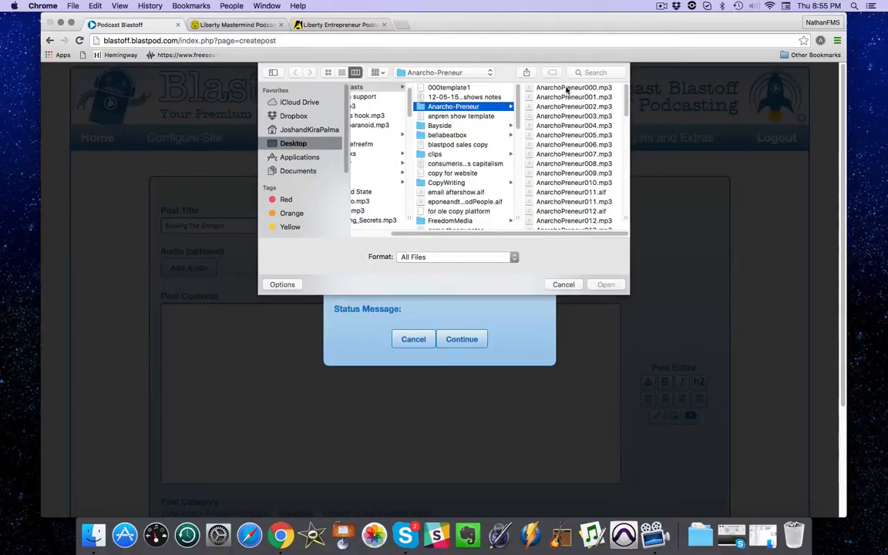
{"action": "double_click", "coordinate": [566, 88]}
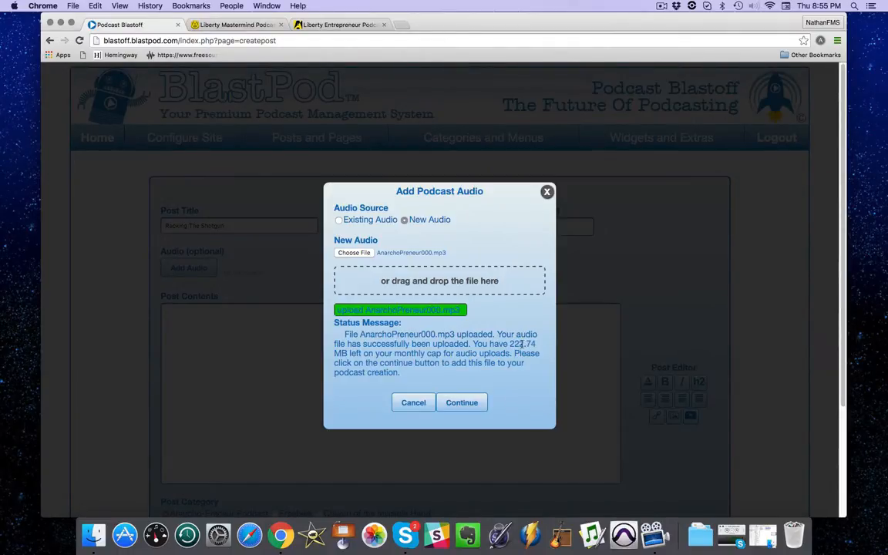
{"action": "left_click", "coordinate": [456, 404]}
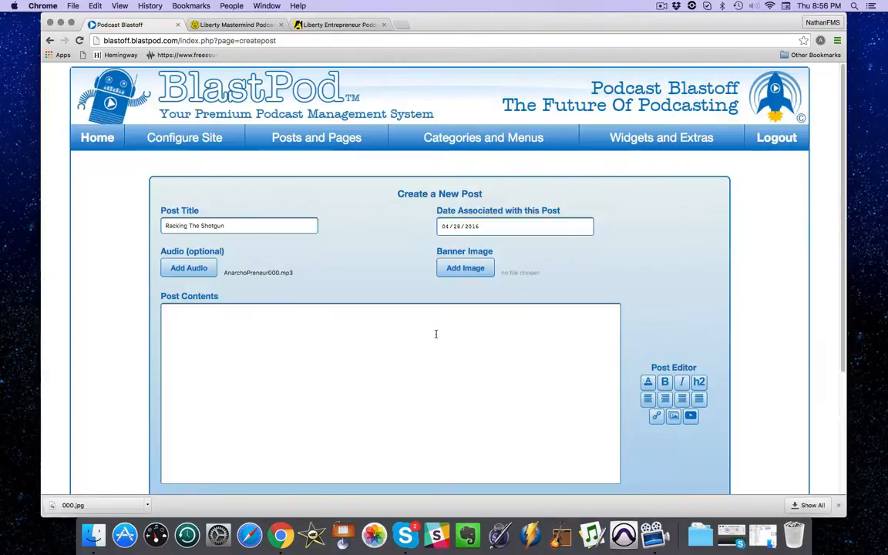
Load 000.jpg from the AAA PodCasts Images folder in Finder as a new banner image for the post.
{"action": "left_click", "coordinate": [458, 270]}
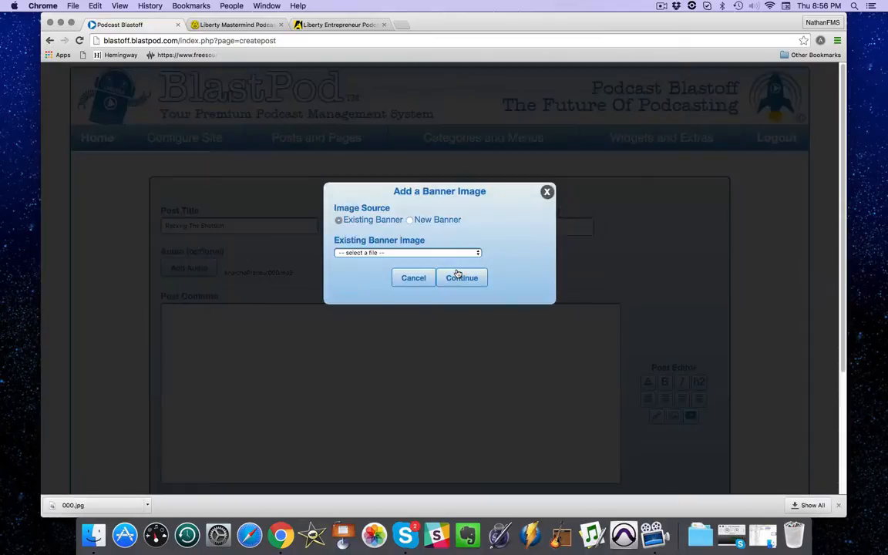
{"action": "left_click", "coordinate": [410, 221]}
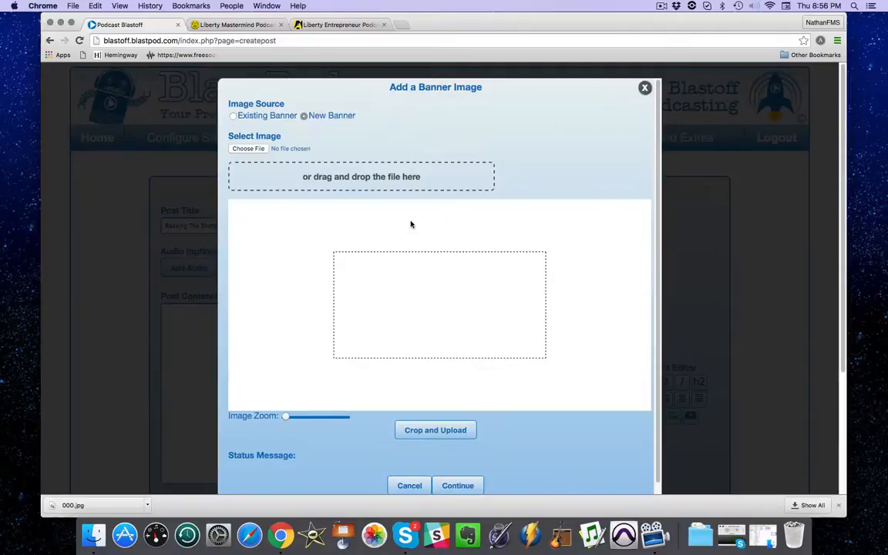
{"action": "left_click", "coordinate": [93, 535]}
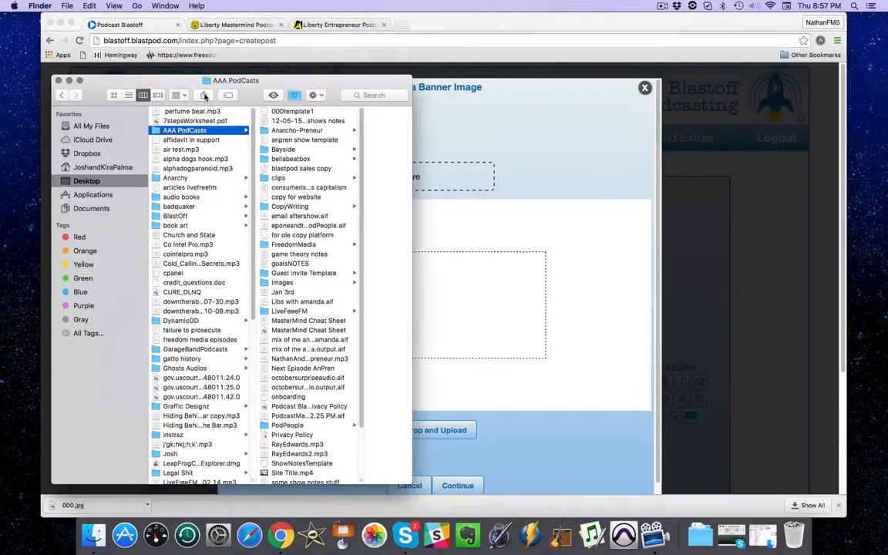
{"action": "left_click_drag", "start_coordinate": [208, 77], "coordinate": [381, 66]}
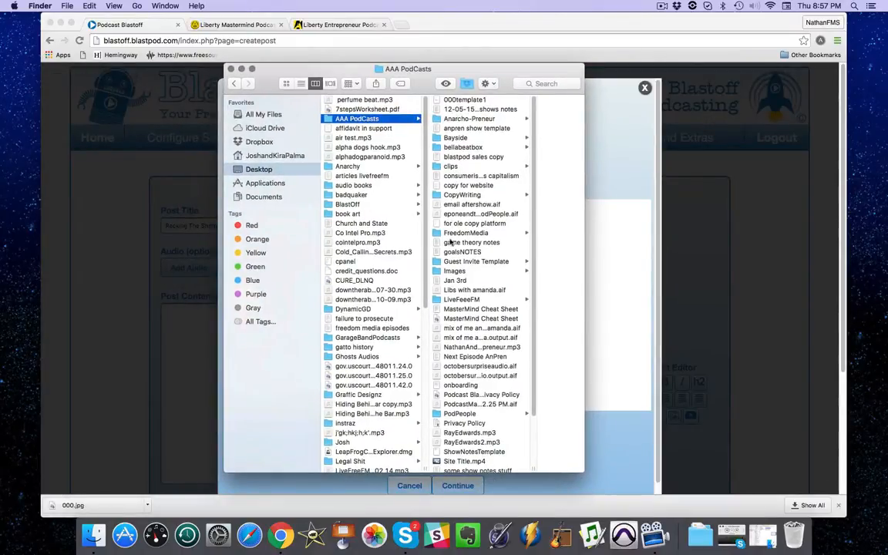
{"action": "left_click", "coordinate": [455, 270]}
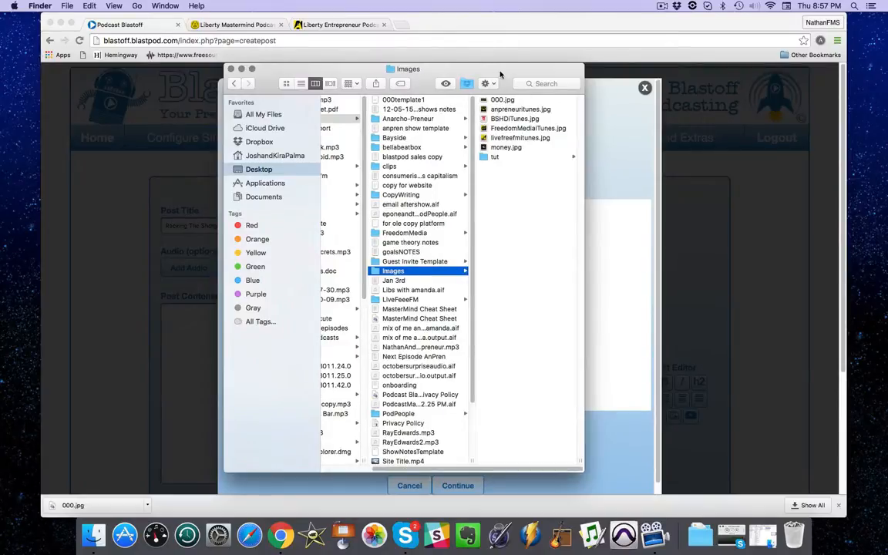
{"action": "left_click_drag", "start_coordinate": [501, 74], "coordinate": [609, 83]}
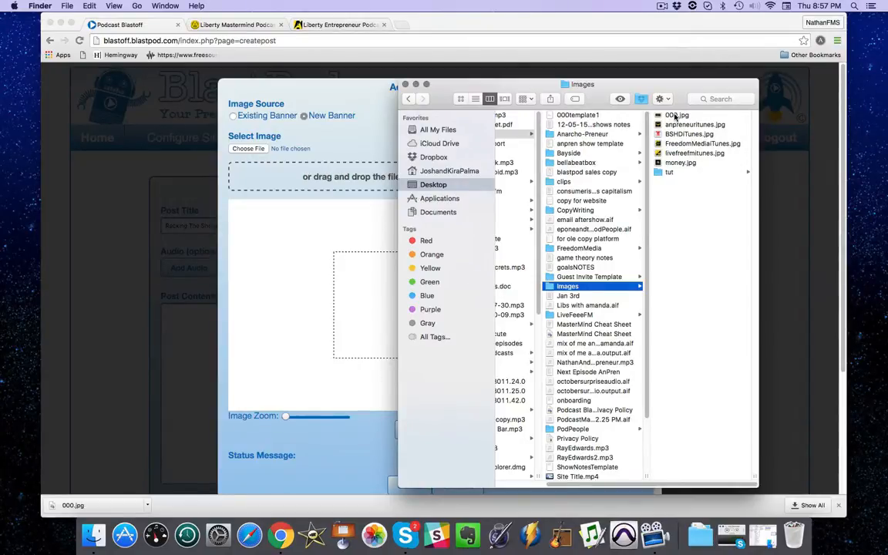
{"action": "left_click_drag", "start_coordinate": [675, 116], "coordinate": [282, 182]}
{"action": "left_click", "coordinate": [368, 98]}
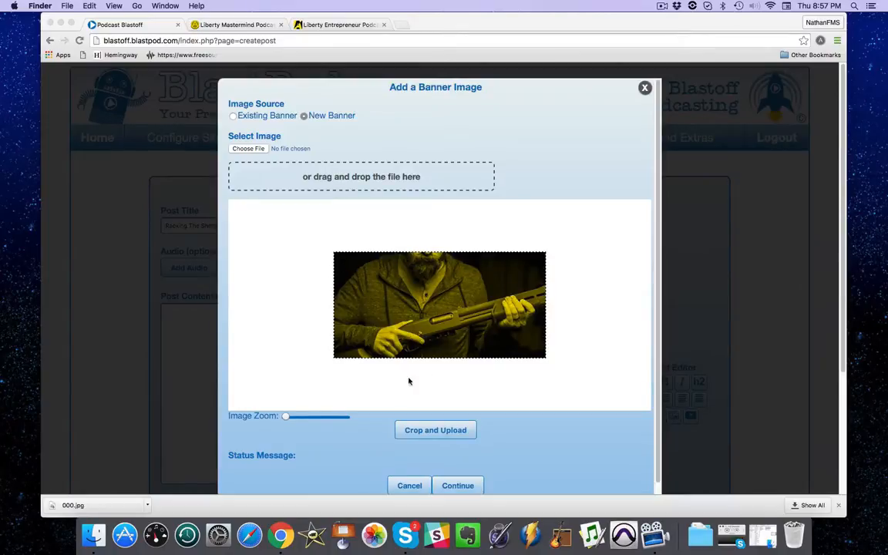
Try enlarging and shifting the banner image in the crop frame, and restore its original size and fit.
{"action": "left_click_drag", "start_coordinate": [286, 416], "coordinate": [323, 419]}
{"action": "left_click_drag", "start_coordinate": [388, 320], "coordinate": [415, 299]}
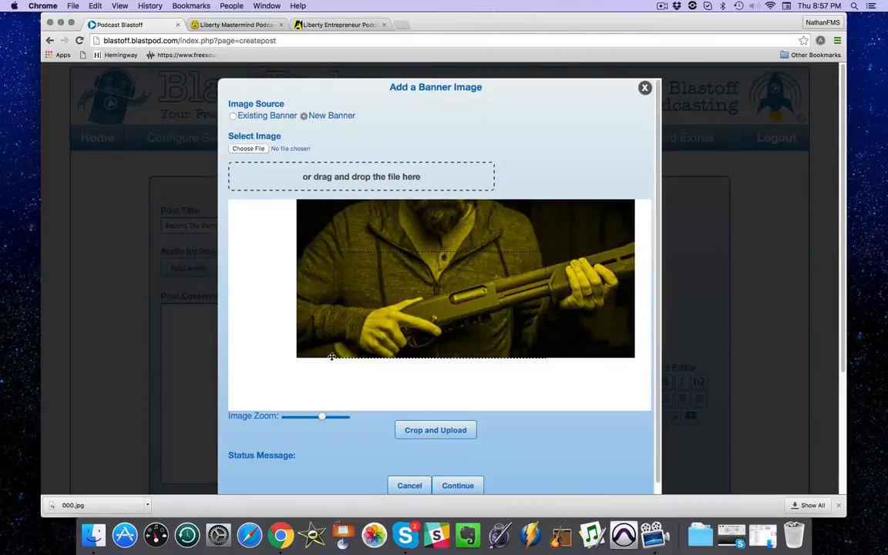
{"action": "left_click_drag", "start_coordinate": [323, 417], "coordinate": [283, 417]}
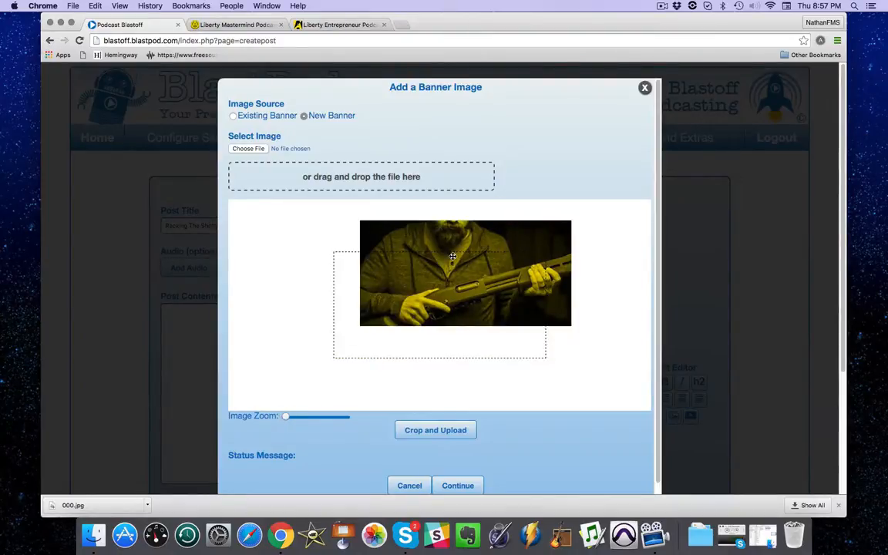
{"action": "left_click_drag", "start_coordinate": [412, 227], "coordinate": [388, 256]}
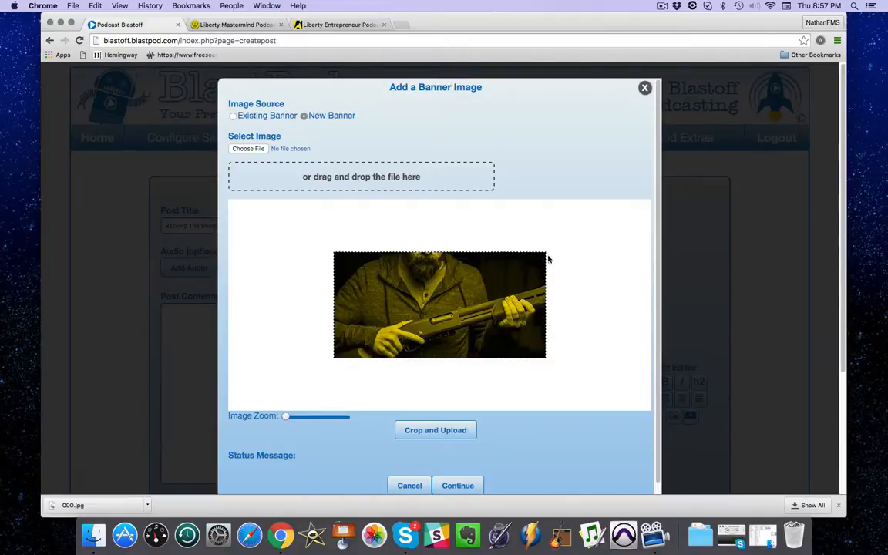
Crop and upload the banner image 000.jpg and add it to the post.
{"action": "left_click", "coordinate": [431, 434]}
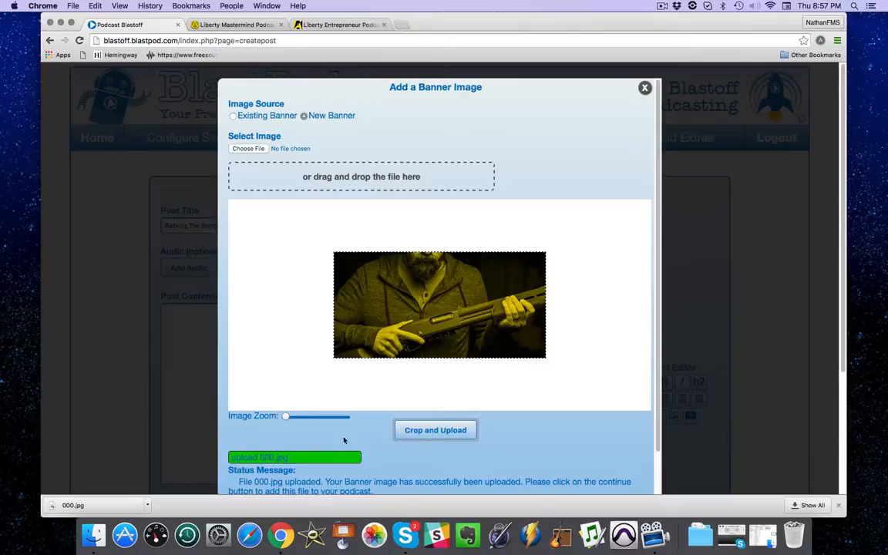
{"action": "scroll", "coordinate": [660, 143], "scroll_direction": "down", "scroll_amount": 3}
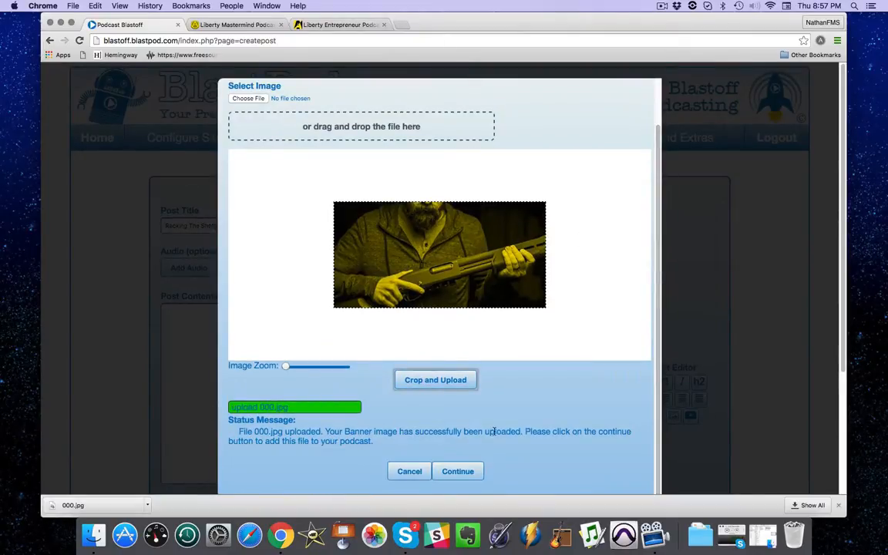
{"action": "left_click", "coordinate": [458, 470]}
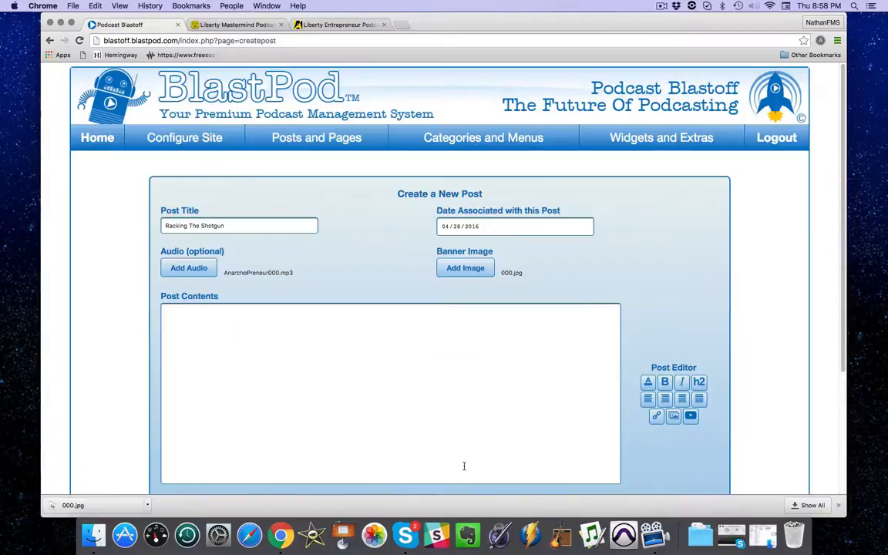
Fill the post contents with the Anarcho-Preneur Episode 000 show description and make its heading line bold.
{"action": "left_click", "coordinate": [215, 352]}
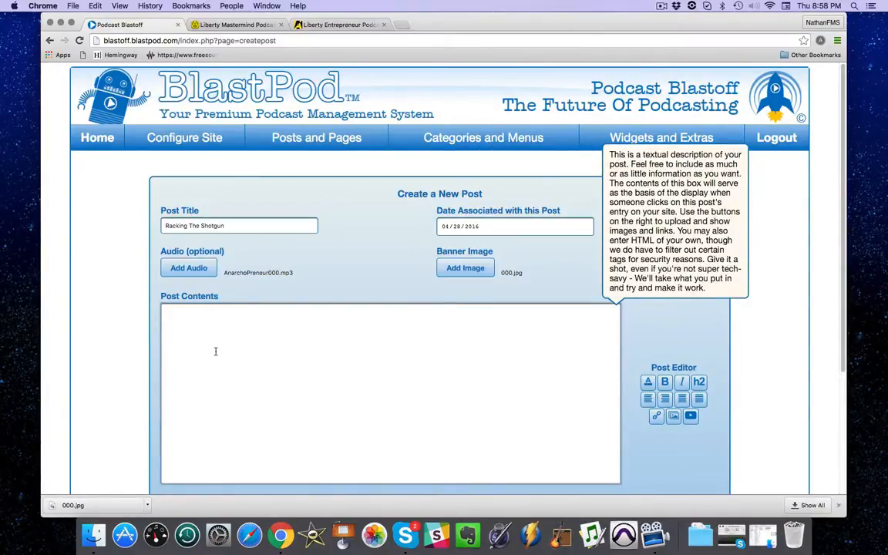
{"action": "type", "text": "Anarcho-Preneur Episode 000  What is Anarcho-Preneur? Is it a podcast that you should be listening to? In this episode I do a little bit of what marketers call \"Racking the Shotgun\".  As with most Episode Zero's, you'll get to know who I am, and what the show is about. You'll also get an understanding of what value the podcast provides, and whether or not that value is worth an hour of your time each week.  After listening to this introductory episode, you'll have a good idea as to if this is the show for you. If not, that's ok. If so, welcome aboard!"}
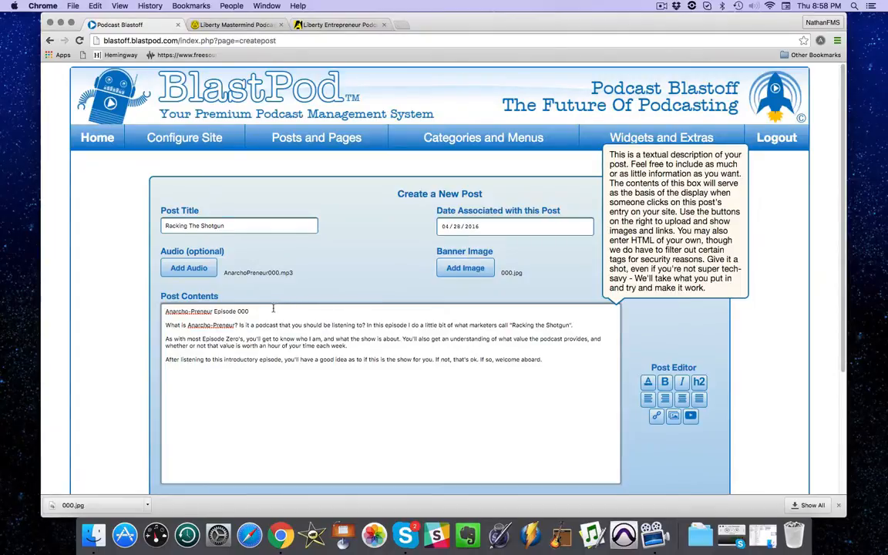
{"action": "left_click_drag", "start_coordinate": [262, 312], "coordinate": [161, 311]}
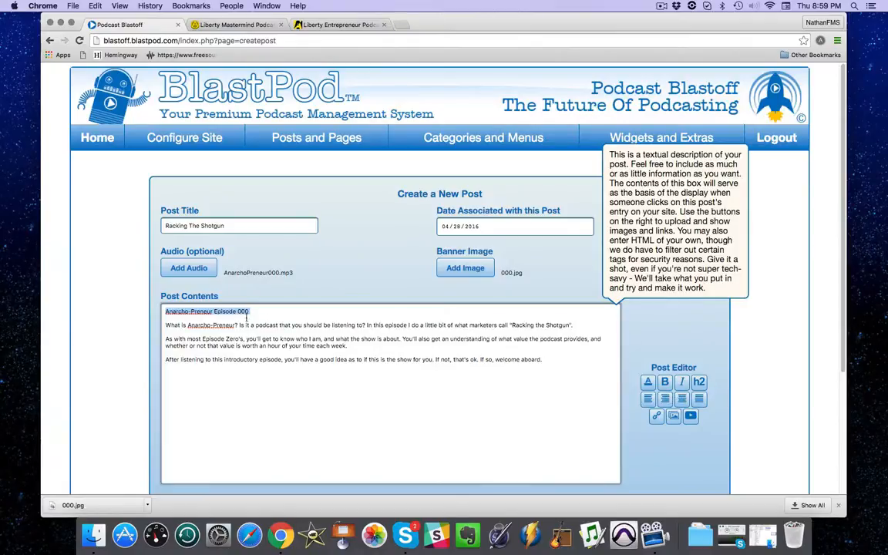
{"action": "left_click", "coordinate": [664, 384]}
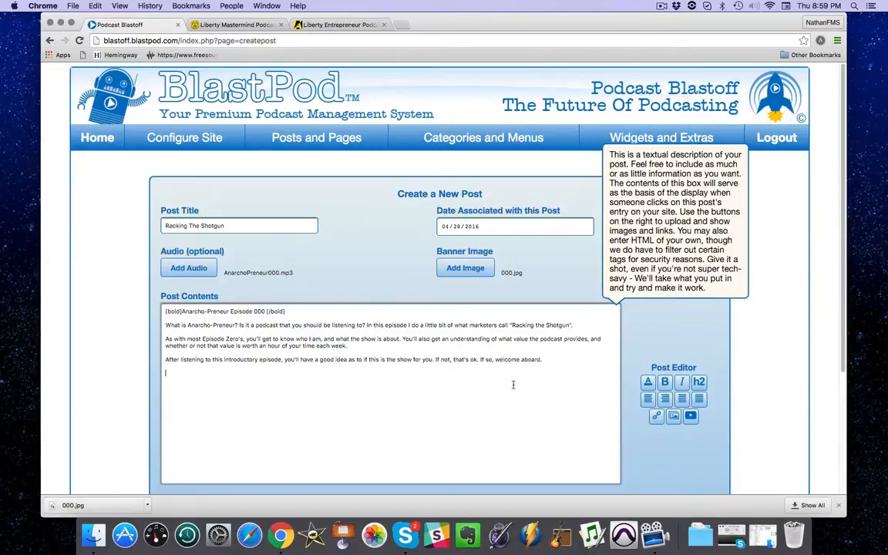
Insert the existing image anpreneuritunes.jpg below the description in the post contents.
{"action": "left_click", "coordinate": [675, 416]}
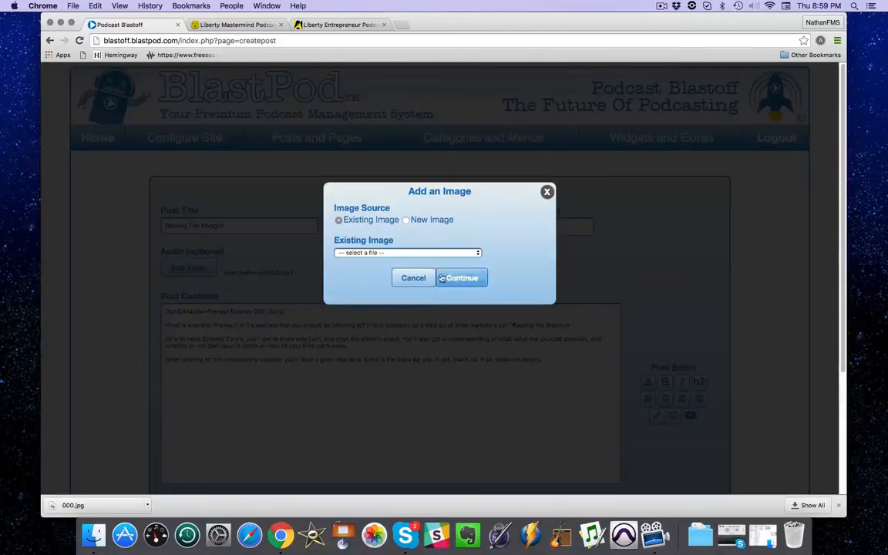
{"action": "left_click", "coordinate": [364, 254]}
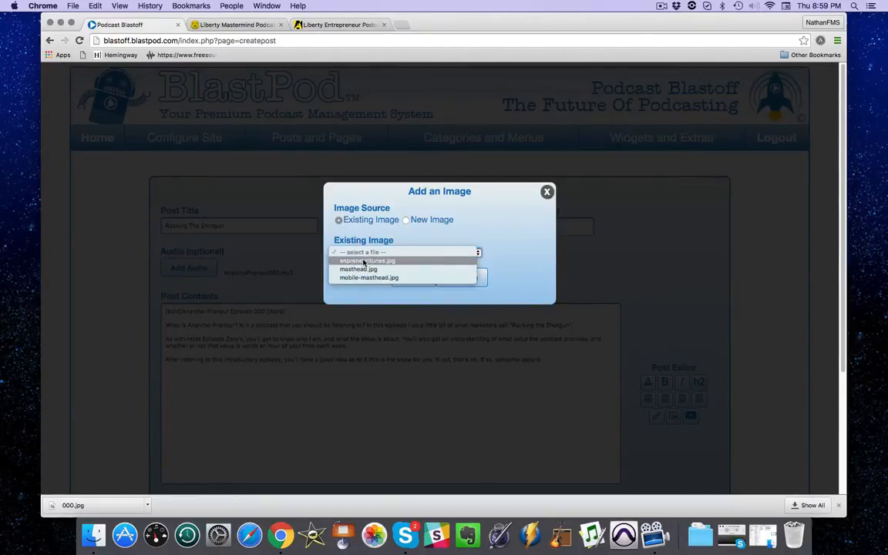
{"action": "left_click", "coordinate": [371, 262]}
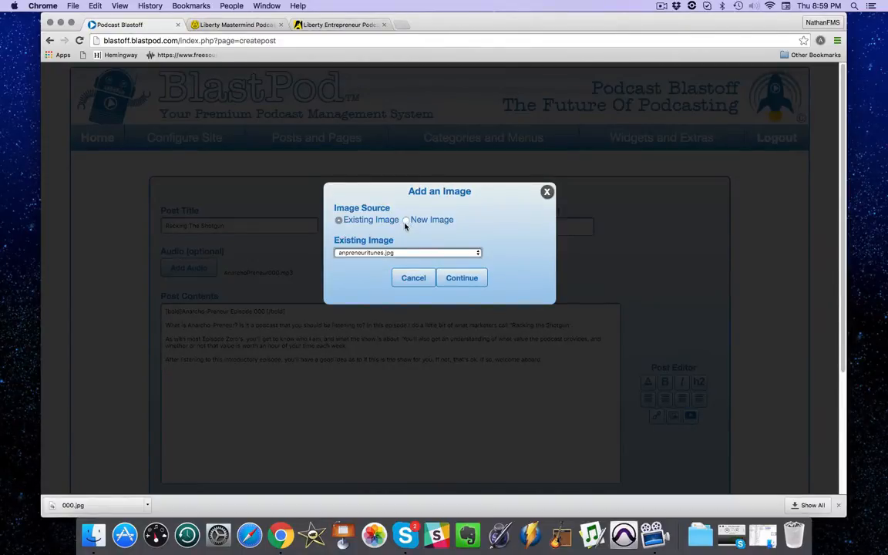
{"action": "left_click", "coordinate": [461, 279]}
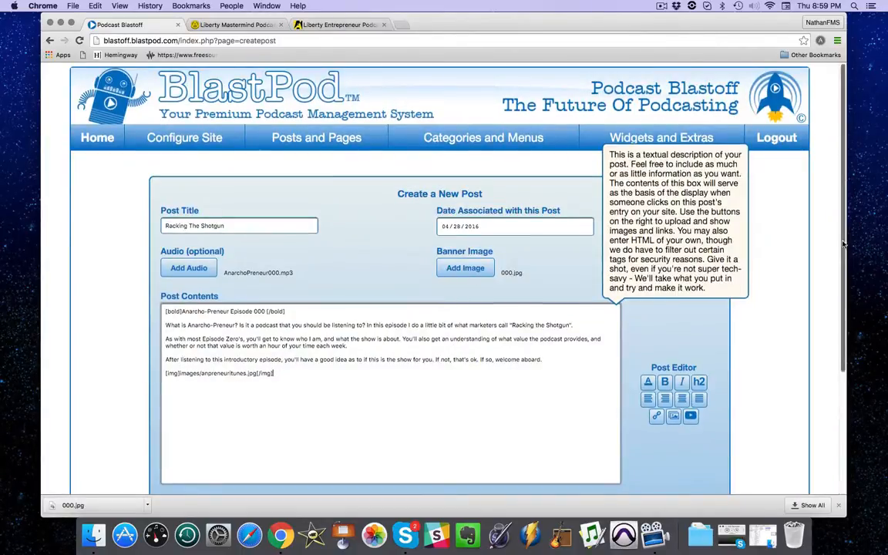
Set the post category to Anarcho-Preneur Podcast and enter the keywords "first show freedom free markets marketing copywriting conspiracy theories illuminati manipulation persuasion".
{"action": "scroll", "coordinate": [247, 370], "scroll_direction": "down", "scroll_amount": 5}
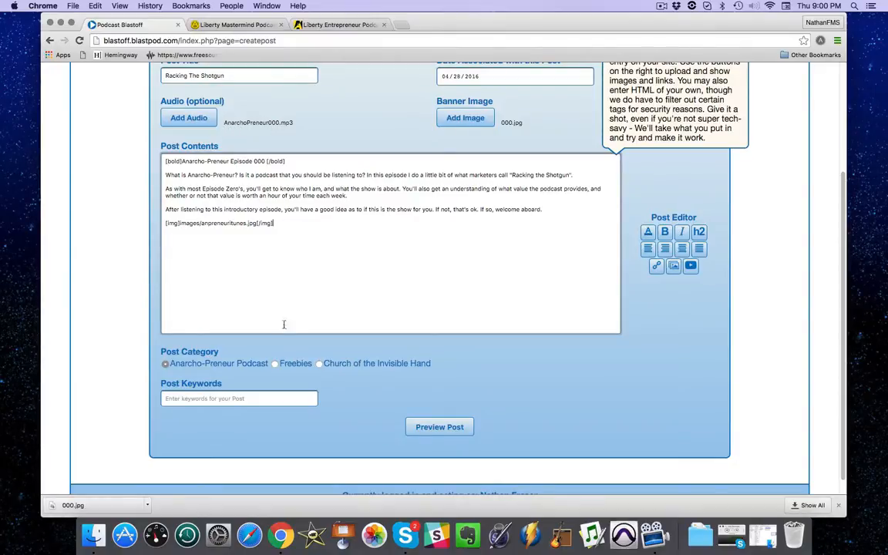
{"action": "left_click", "coordinate": [275, 364]}
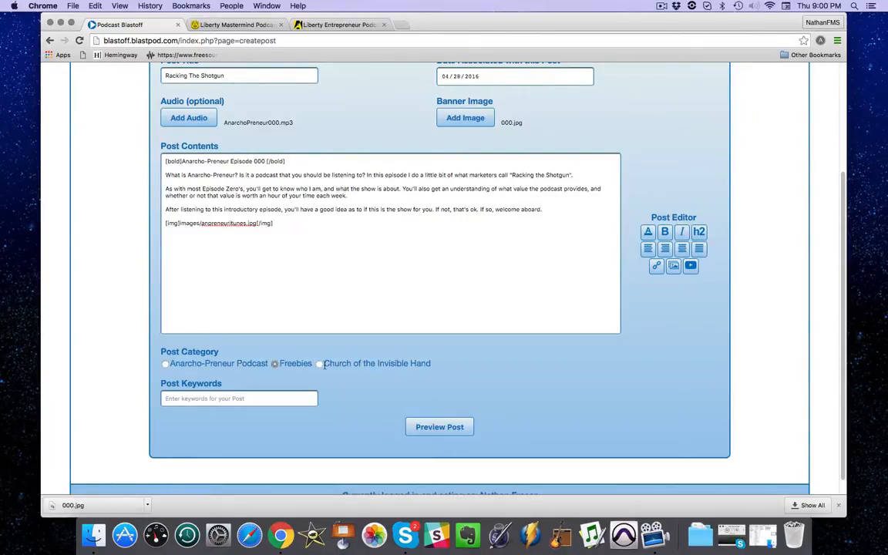
{"action": "left_click", "coordinate": [320, 364]}
{"action": "left_click", "coordinate": [165, 364]}
{"action": "left_click", "coordinate": [176, 398]}
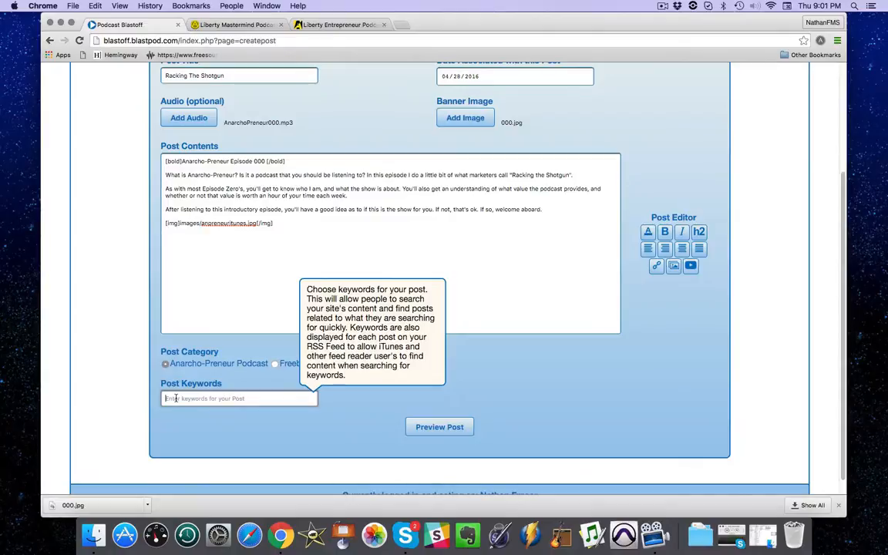
{"action": "type", "text": "first show freedom free markets marketing copywriting conspiracy theories illuminati manipulation persuasion"}
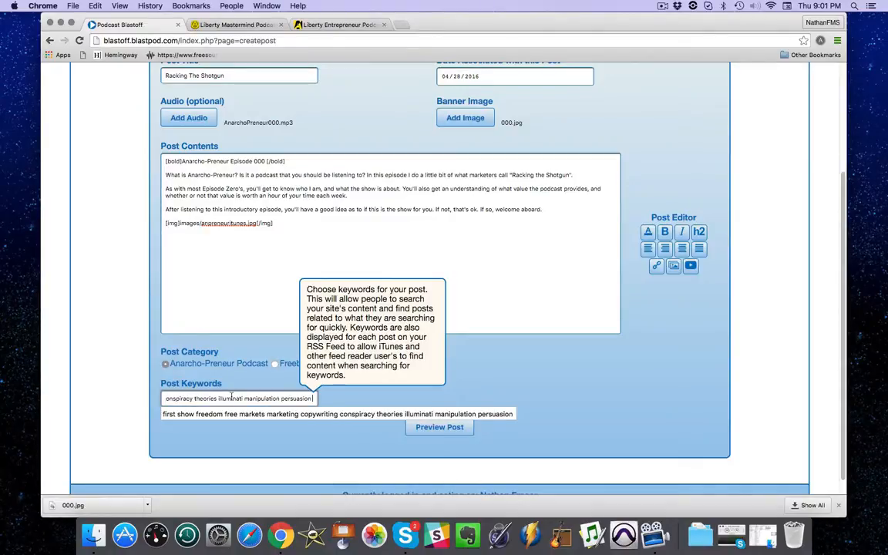
Preview the Racking The Shotgun post, check it from banner image to keywords, and publish it.
{"action": "left_click", "coordinate": [441, 456]}
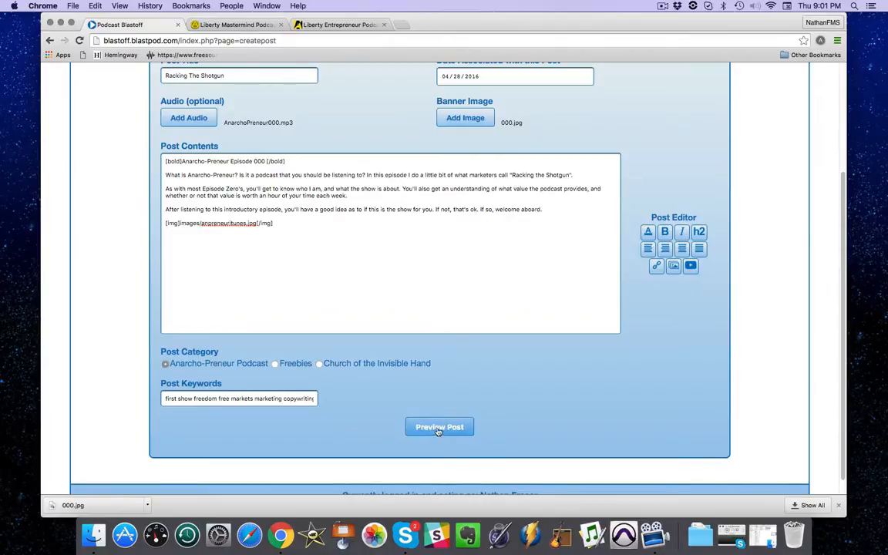
{"action": "left_click", "coordinate": [439, 428]}
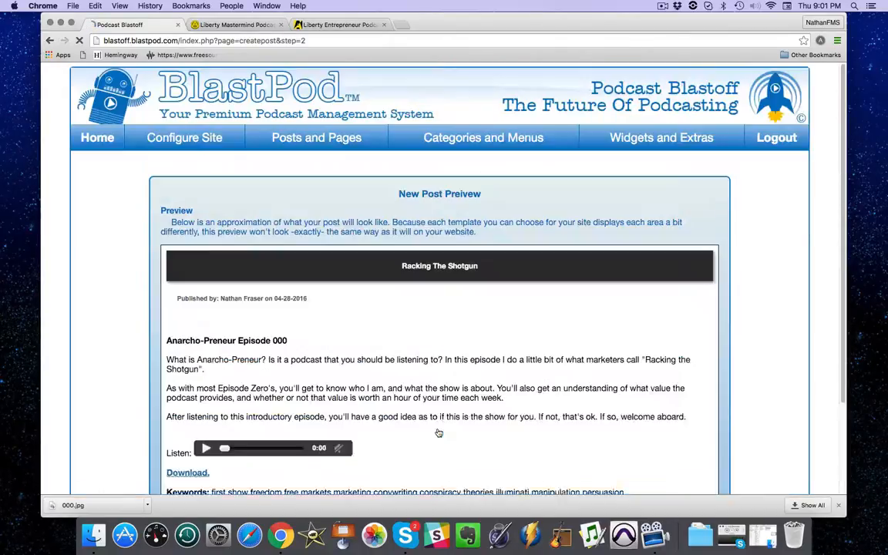
{"action": "scroll", "coordinate": [845, 139], "scroll_direction": "down", "scroll_amount": 1}
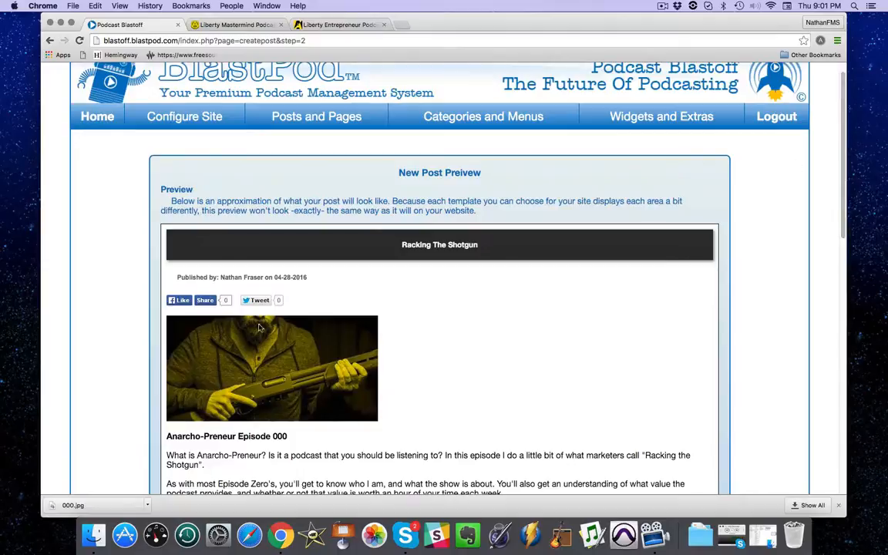
{"action": "scroll", "coordinate": [767, 170], "scroll_direction": "down", "scroll_amount": 5}
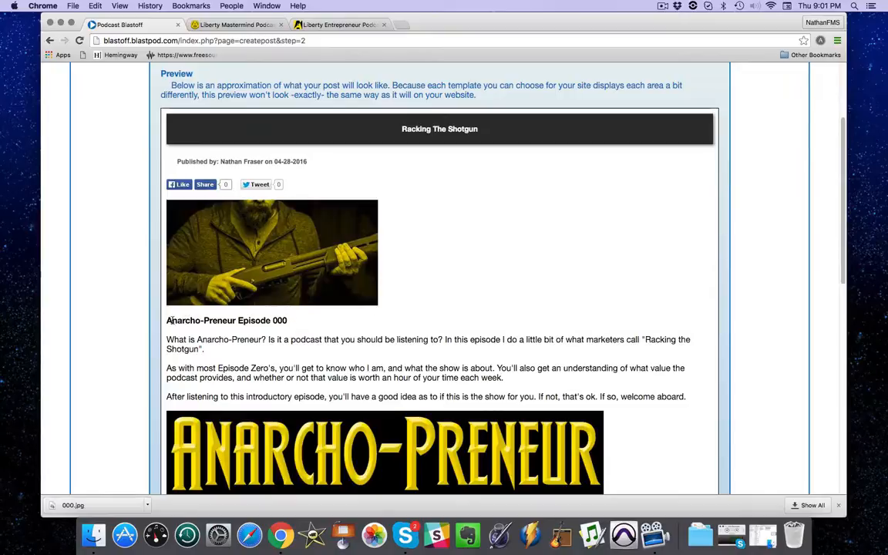
{"action": "scroll", "coordinate": [754, 348], "scroll_direction": "down", "scroll_amount": 15}
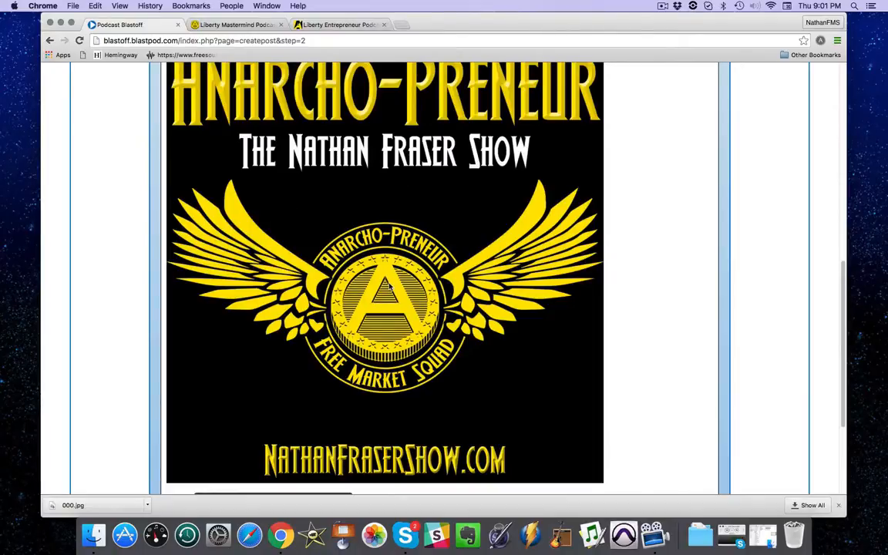
{"action": "scroll", "coordinate": [454, 302], "scroll_direction": "down", "scroll_amount": 7}
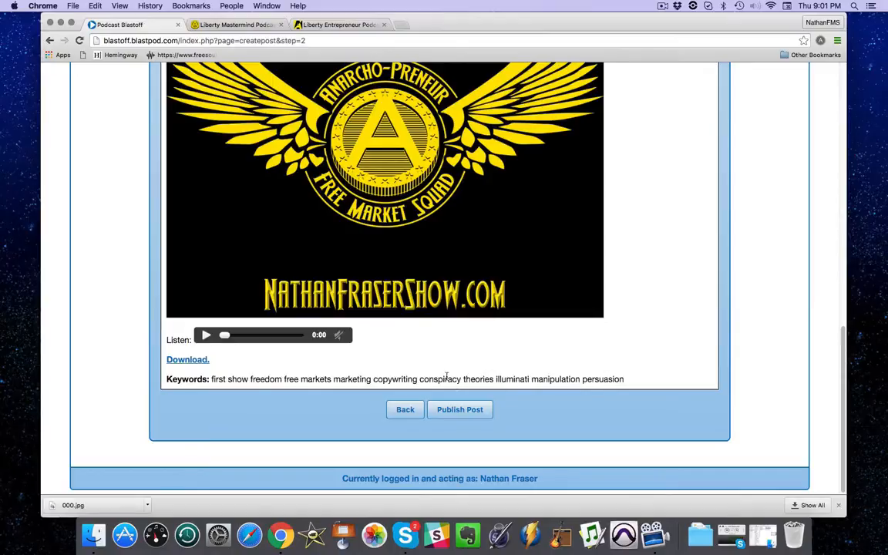
{"action": "left_click", "coordinate": [454, 414]}
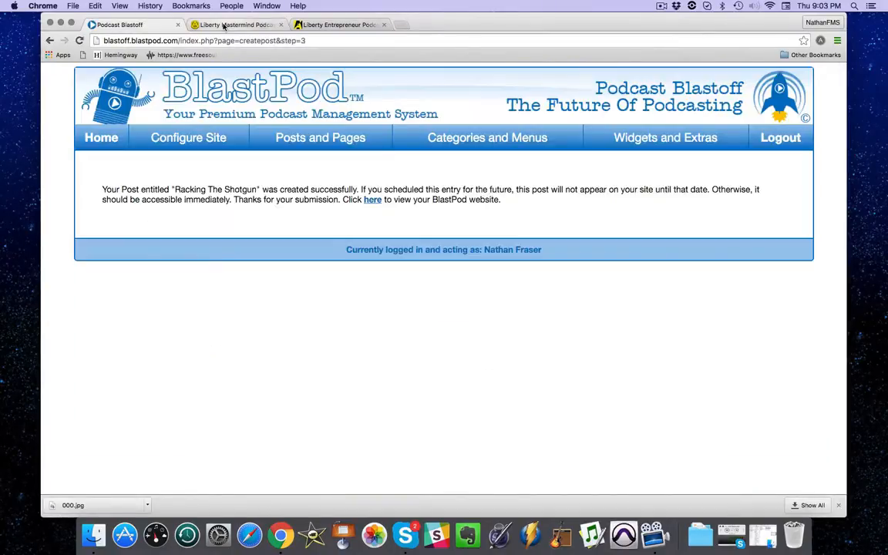
Refresh the podcast website's home page and open the Racking The Shotgun post to examine its published banner, audio player, text and image.
{"action": "left_click", "coordinate": [223, 26]}
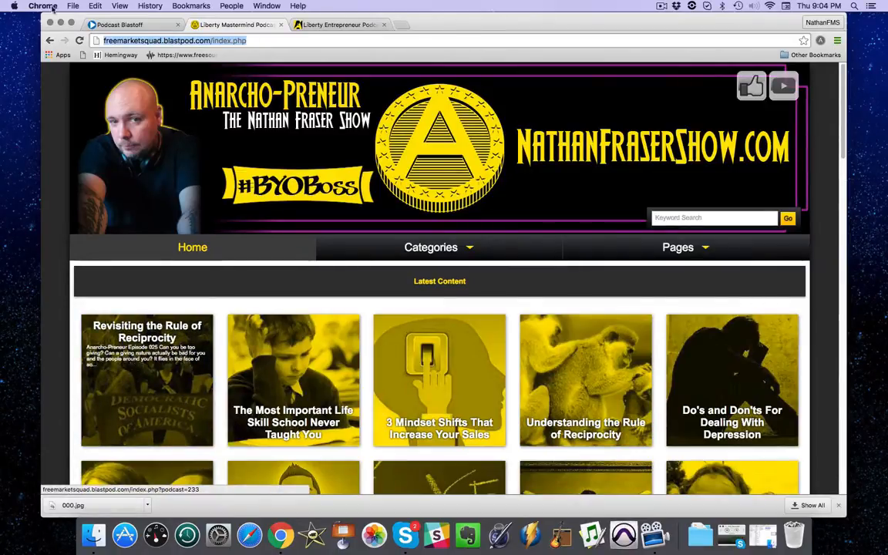
{"action": "left_click", "coordinate": [78, 41]}
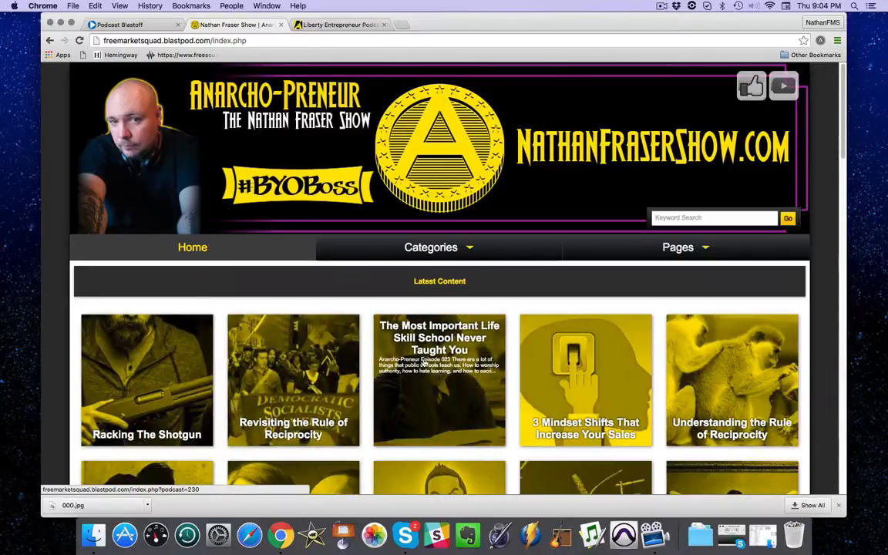
{"action": "left_click", "coordinate": [142, 325]}
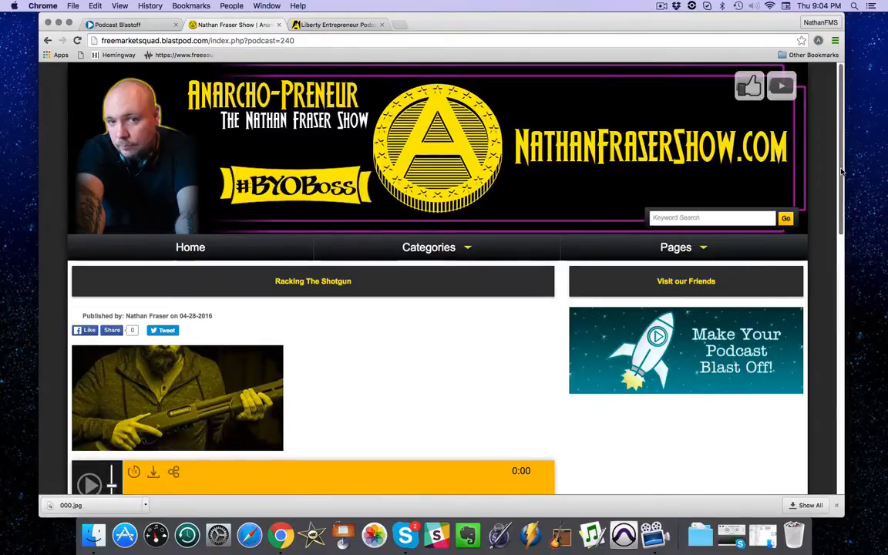
{"action": "scroll", "coordinate": [842, 171], "scroll_direction": "down", "scroll_amount": 5}
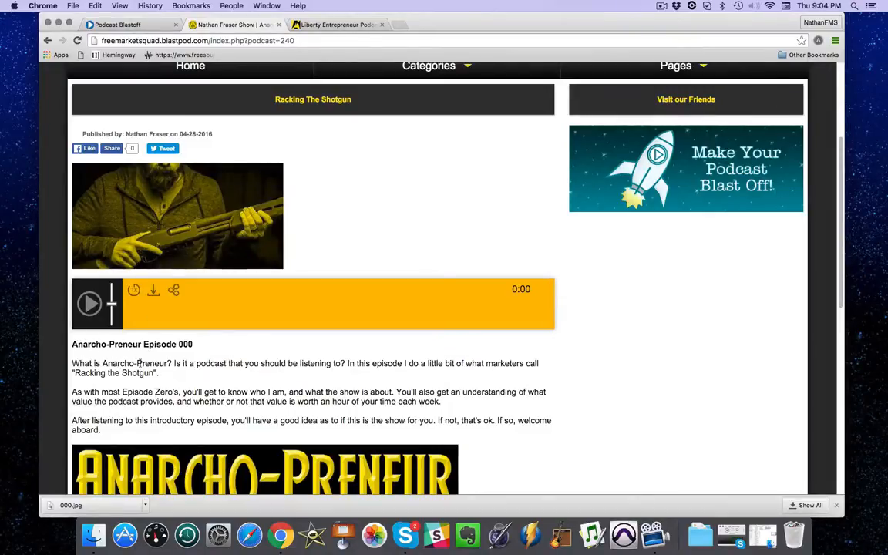
{"action": "scroll", "coordinate": [781, 219], "scroll_direction": "down", "scroll_amount": 10}
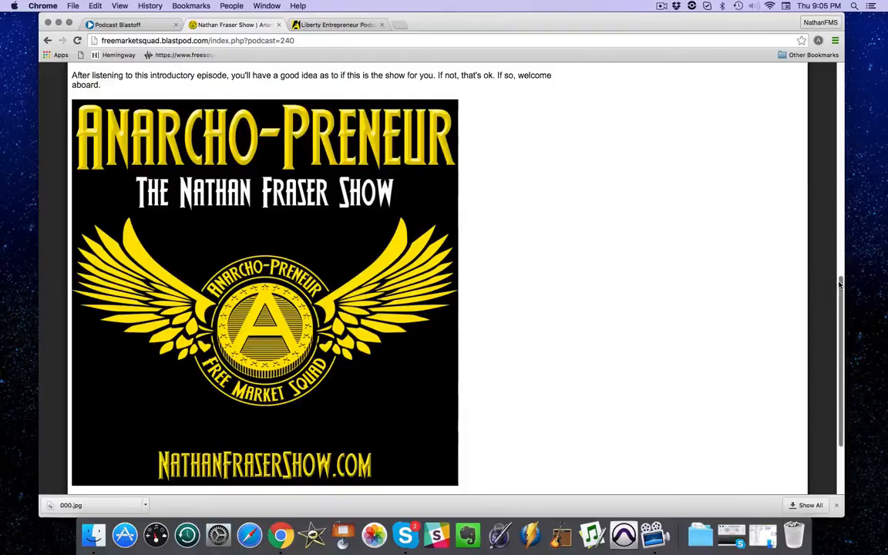
{"action": "scroll", "coordinate": [841, 285], "scroll_direction": "down", "scroll_amount": 4}
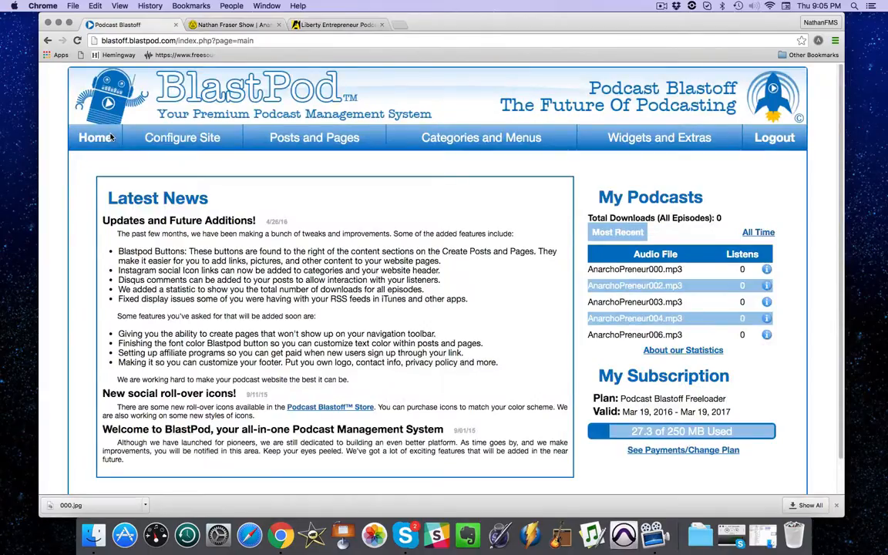
Return to the BlastPod manager and open a blank new post form to examine its category and keyword fields.
{"action": "mouse_move", "coordinate": [295, 138]}
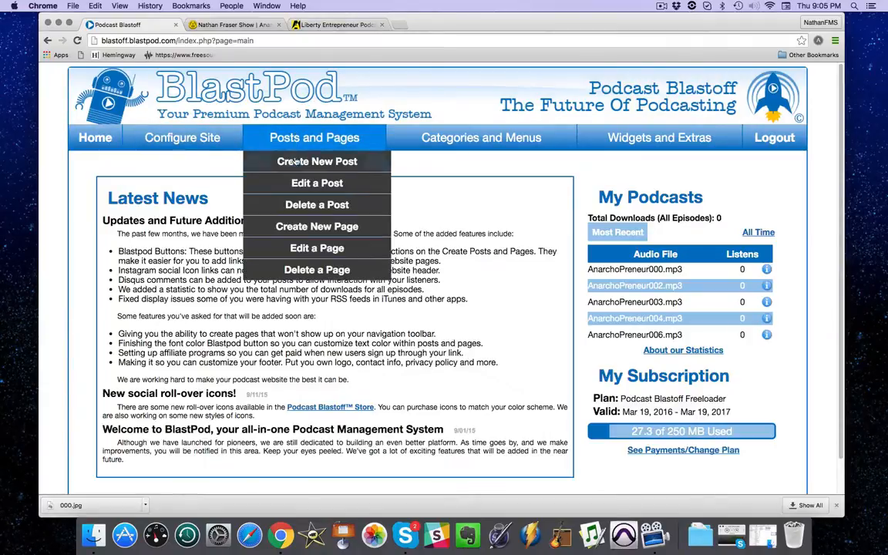
{"action": "left_click", "coordinate": [263, 161]}
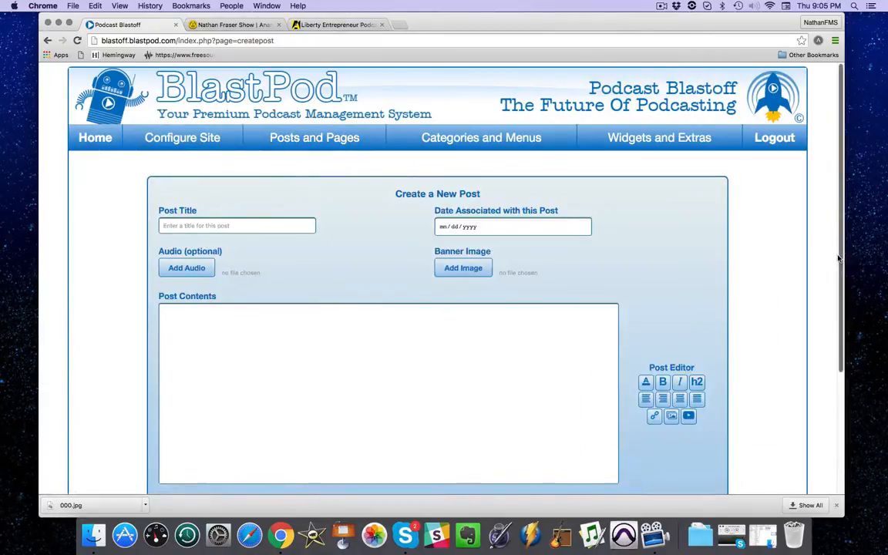
{"action": "scroll", "coordinate": [432, 347], "scroll_direction": "down", "scroll_amount": 5}
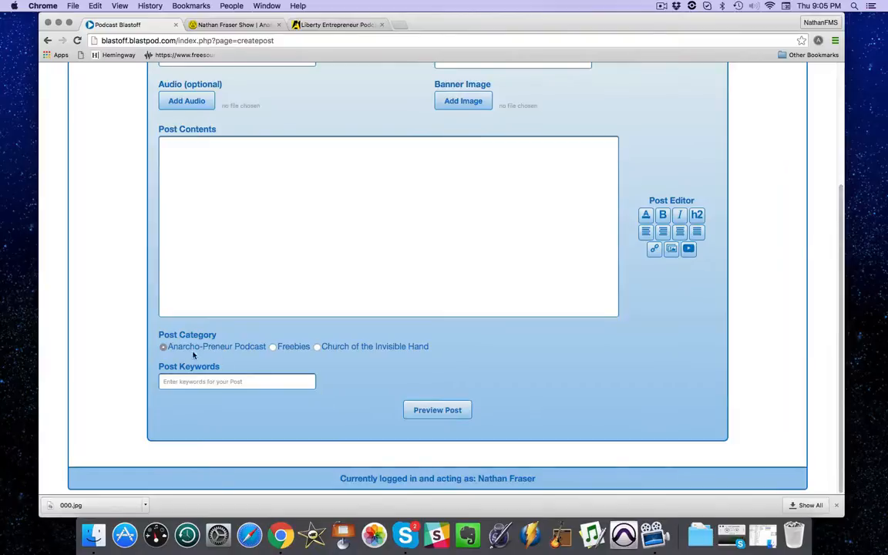